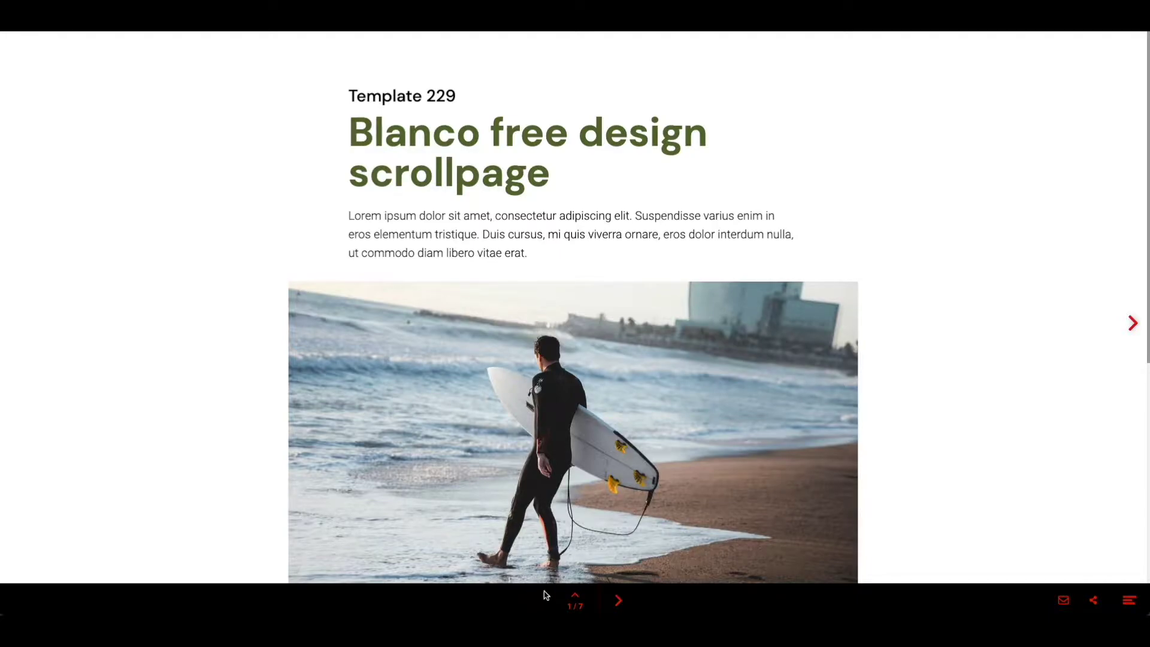
Page forward through the published template to its third page, the publication cover.
left_click(577, 594)
left_click(617, 597)
left_click(617, 596)
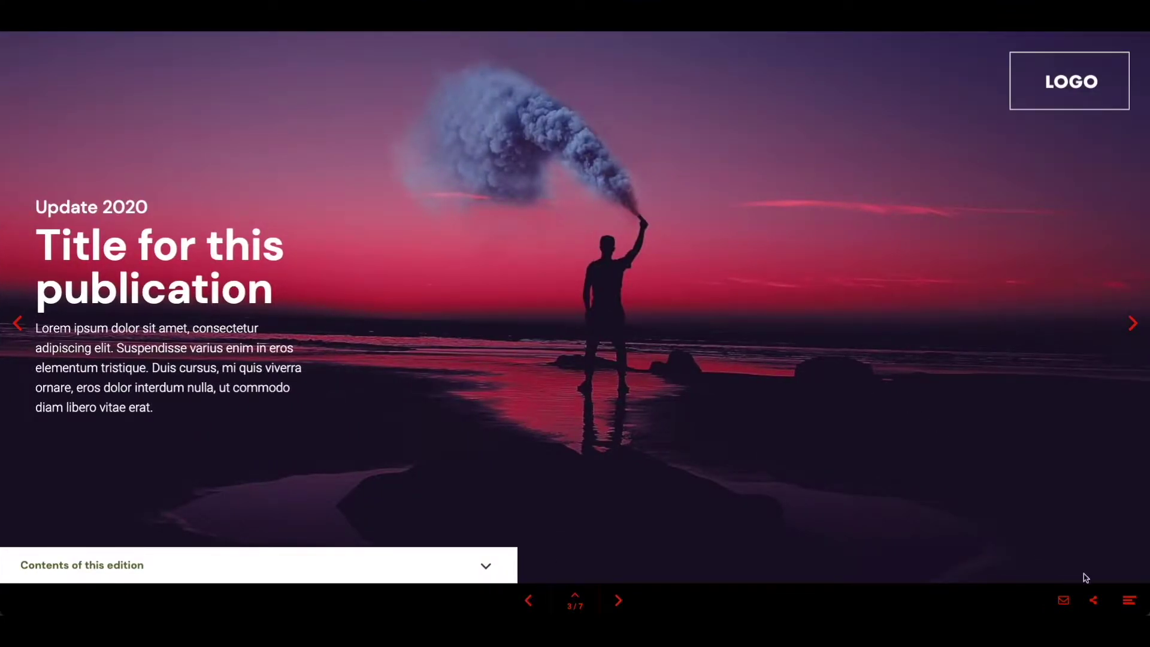
Open the publication's side menu and look through its Information, Contact and Share sections.
left_click(1129, 597)
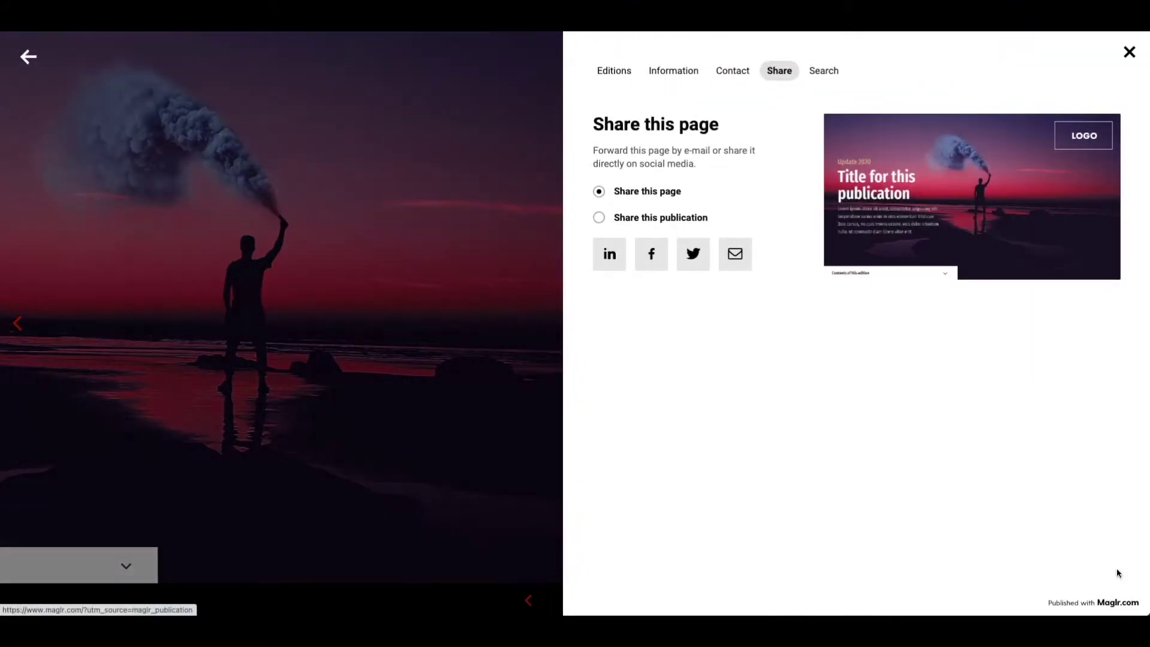
left_click(722, 77)
left_click(672, 71)
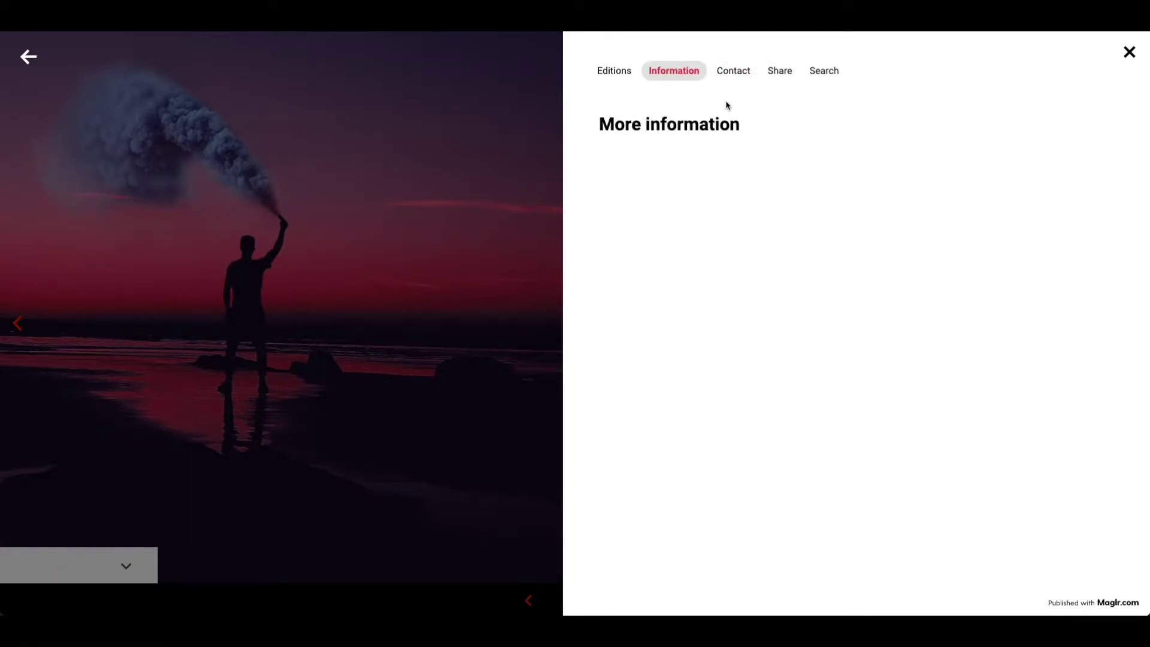
left_click(731, 72)
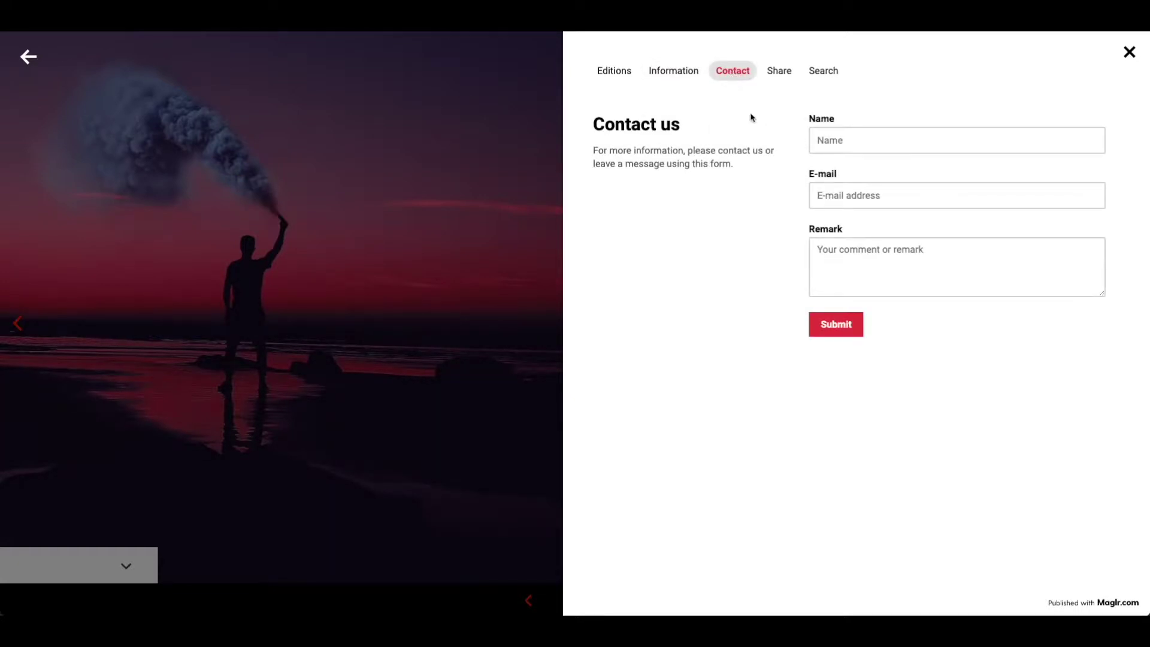
left_click(779, 71)
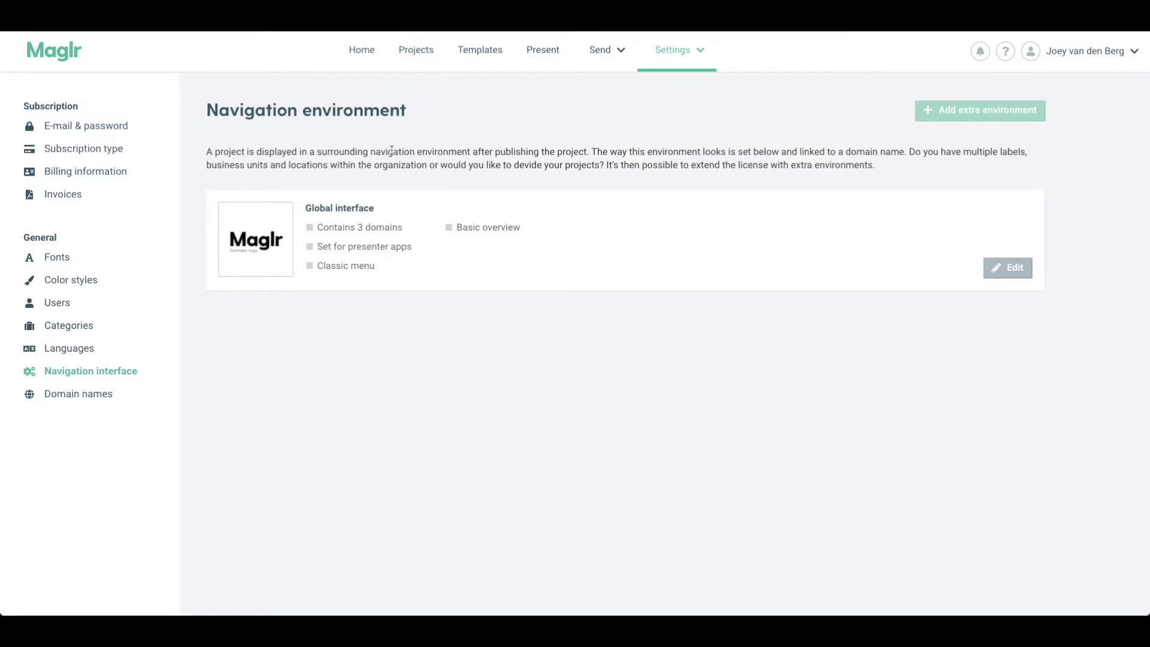
Open the Global interface navigation environment for editing and rename it "Tutorial videos".
left_click(671, 54)
left_click(1001, 273)
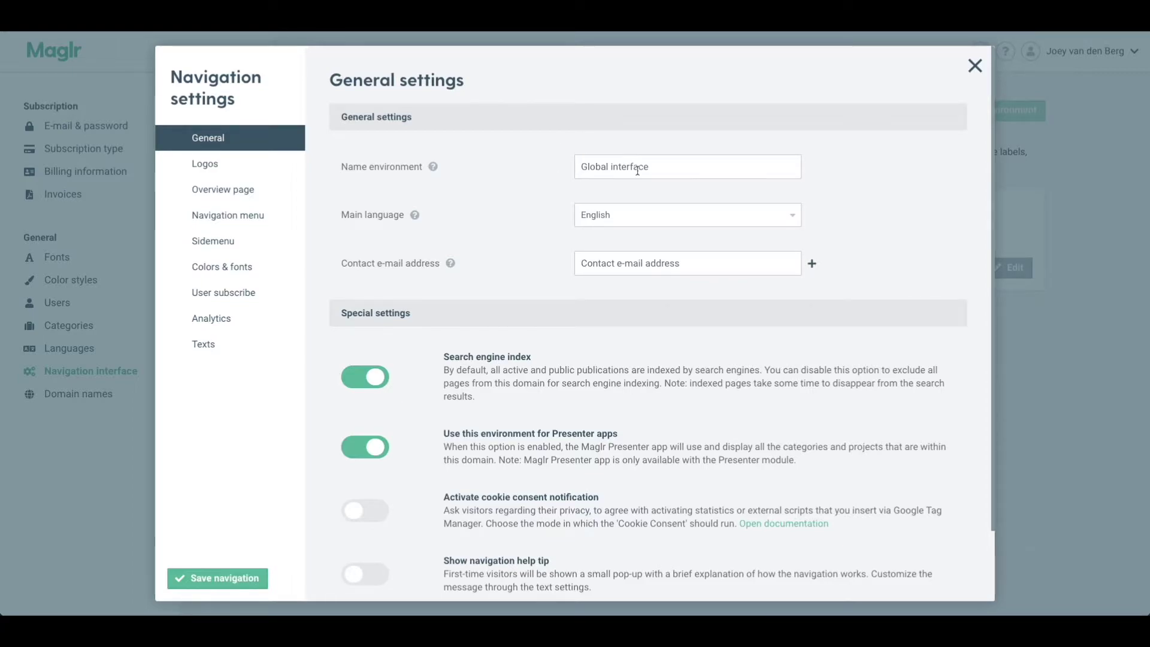
left_click_drag(655, 169, 542, 168)
type("Tutorial videos")
scroll(555, 267, "down", 1)
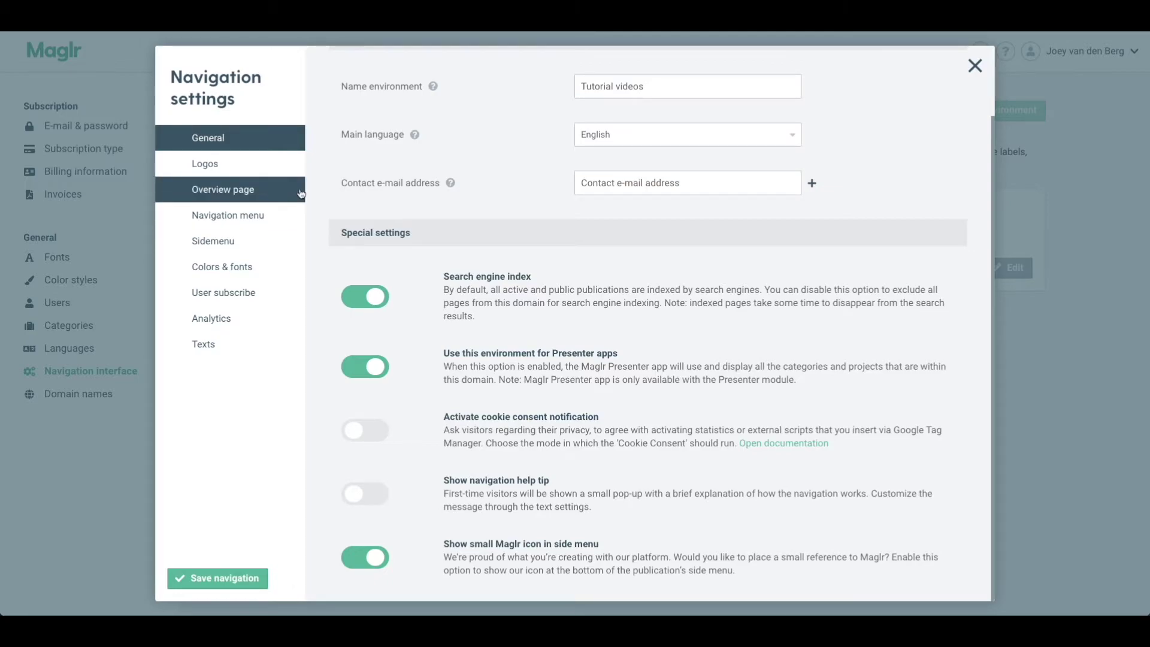
Review the environment's logo, overview page and slide navigation menu settings, down to the extra navigation arrows.
left_click(247, 171)
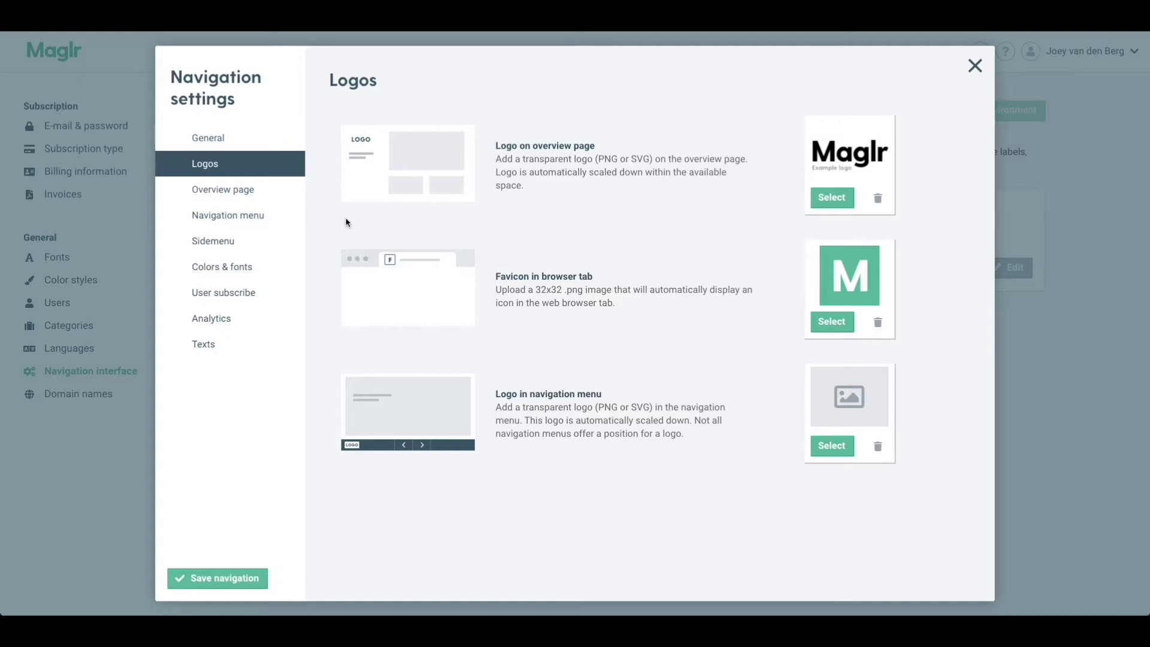
left_click(262, 194)
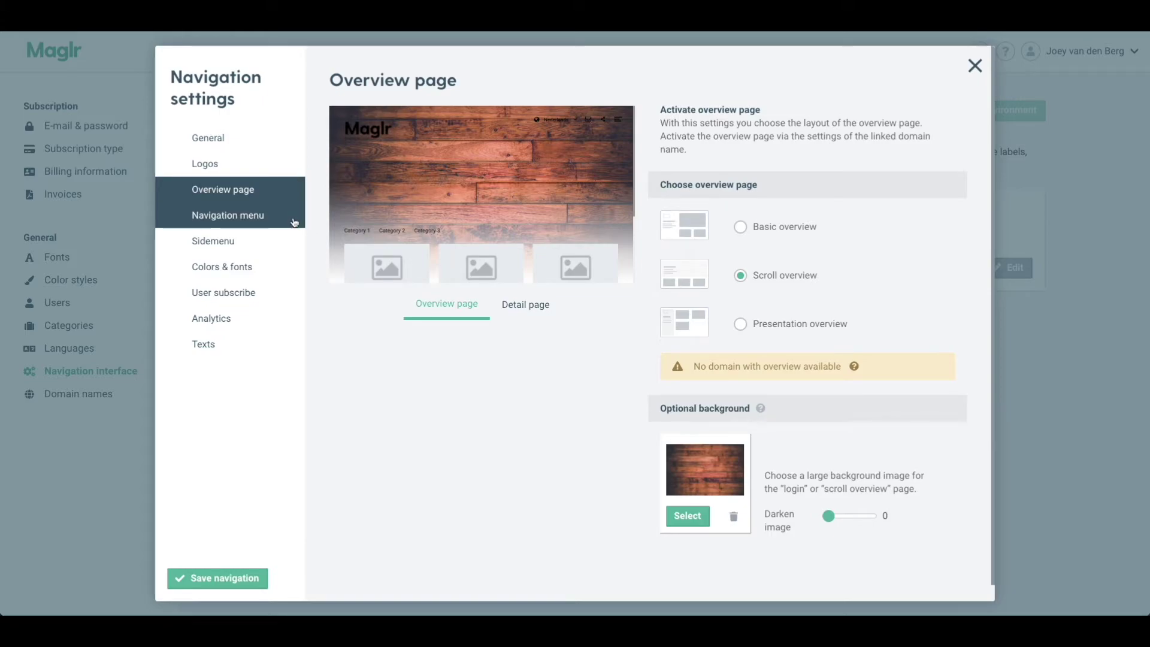
left_click(286, 222)
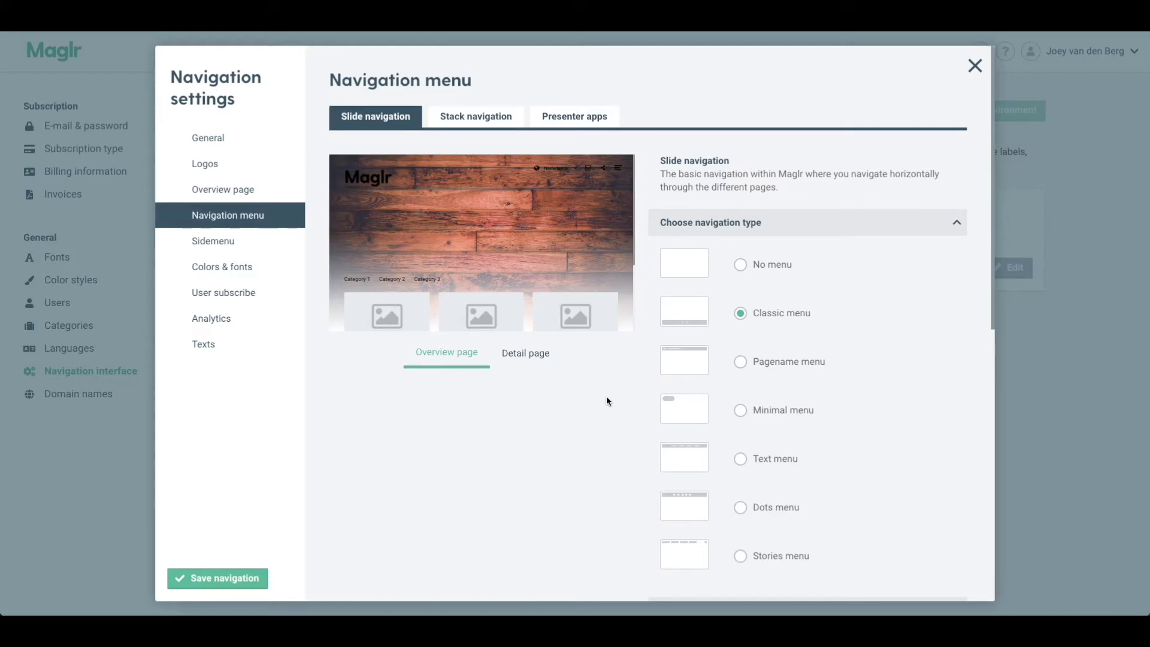
scroll(659, 384, "down", 1)
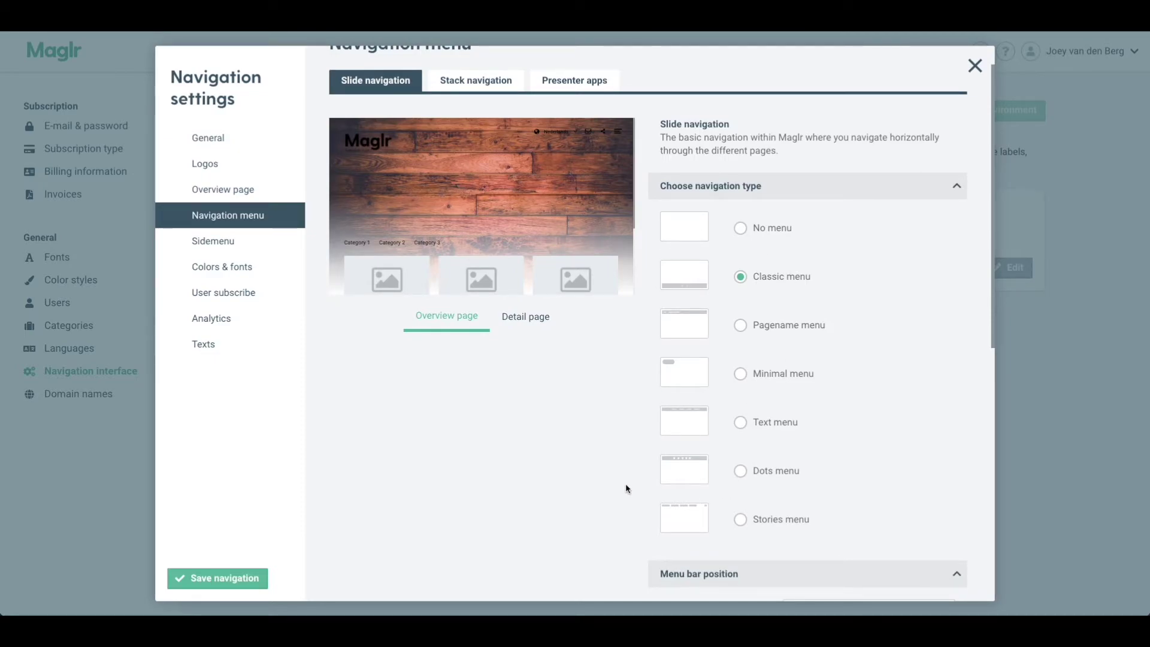
scroll(625, 488, "down", 4)
scroll(626, 482, "down", 4)
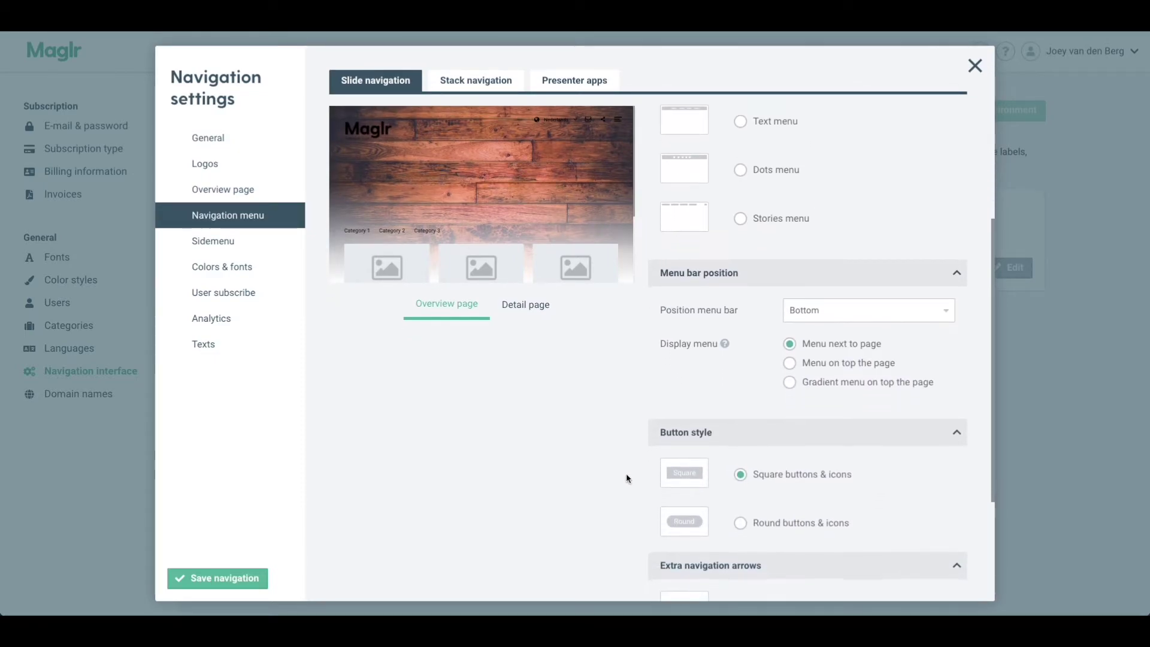
scroll(718, 343, "down", 1)
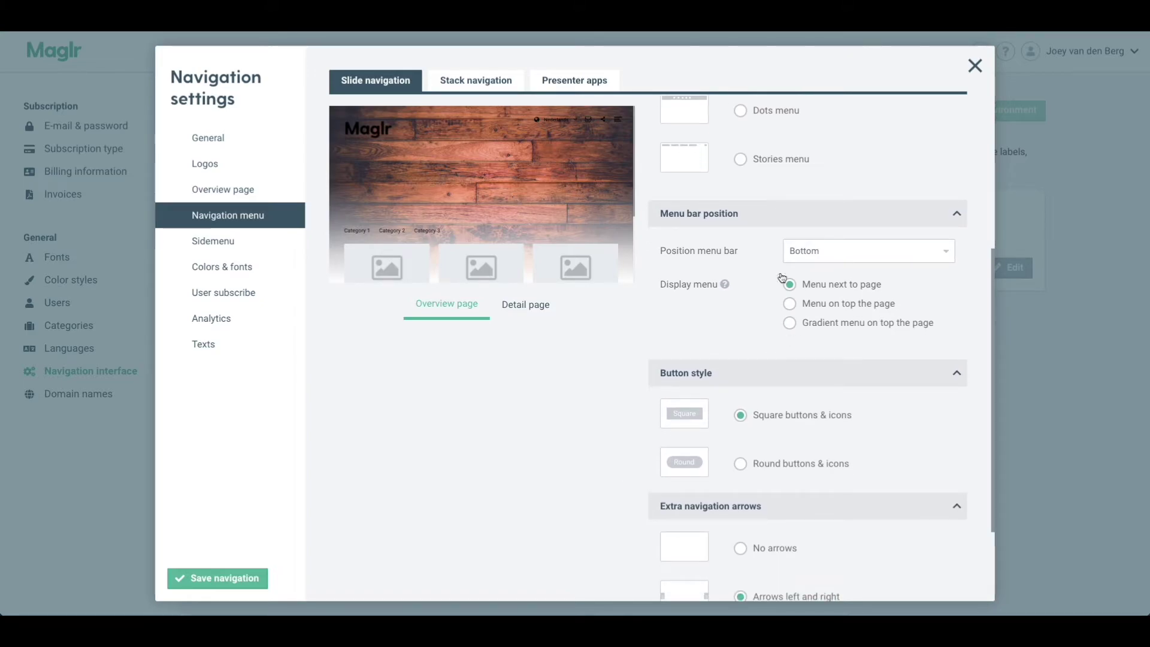
scroll(644, 380, "down", 1)
scroll(644, 380, "down", 3)
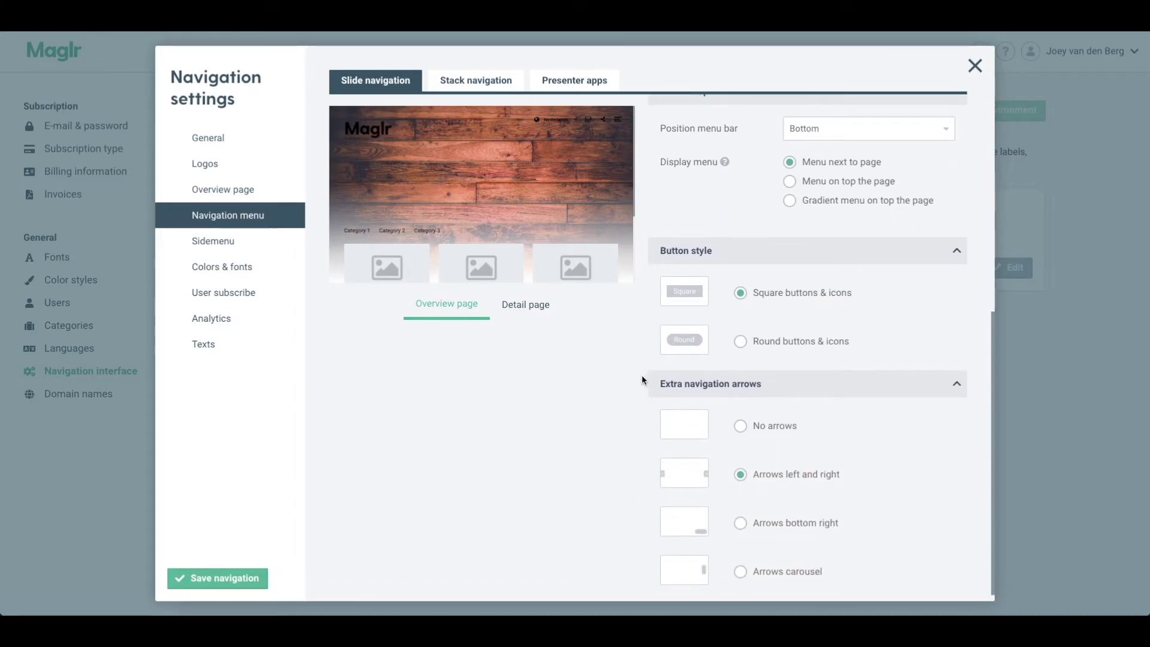
Examine the side menu options and the interface's colour and font sections.
left_click(244, 242)
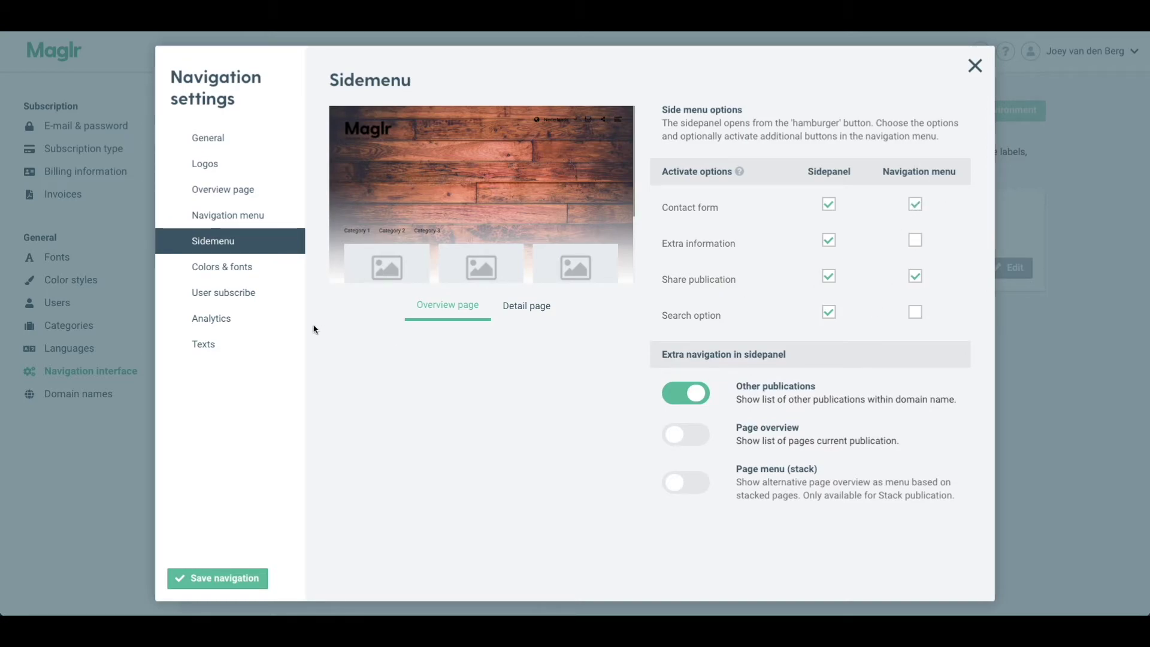
left_click(259, 266)
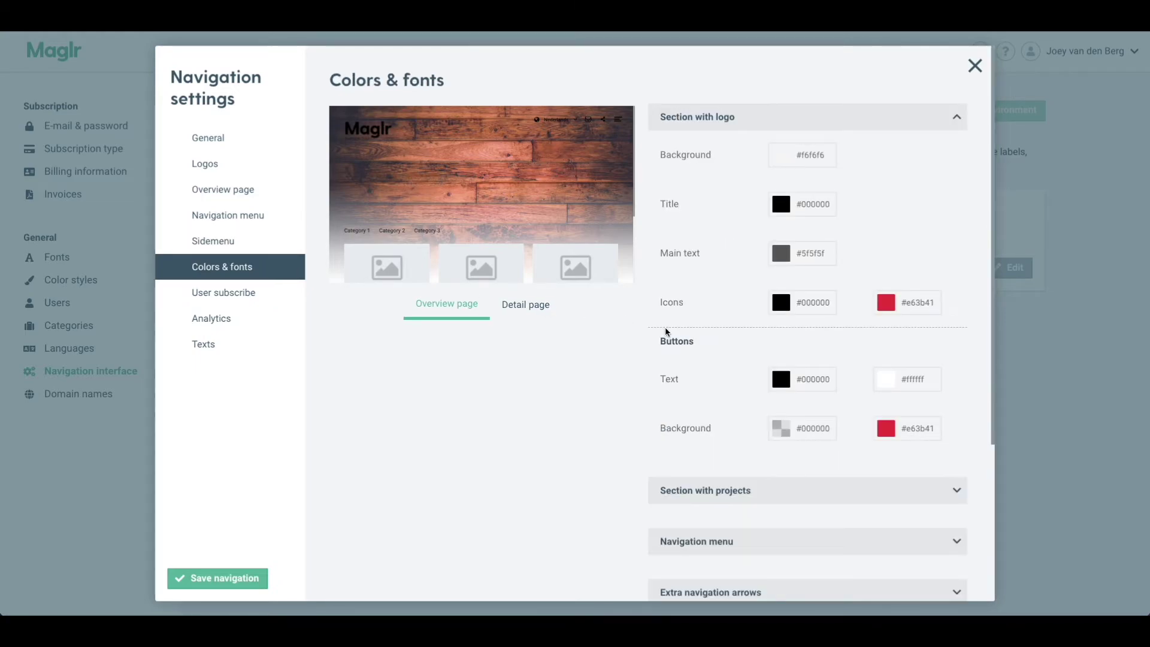
scroll(620, 347, "down", 2)
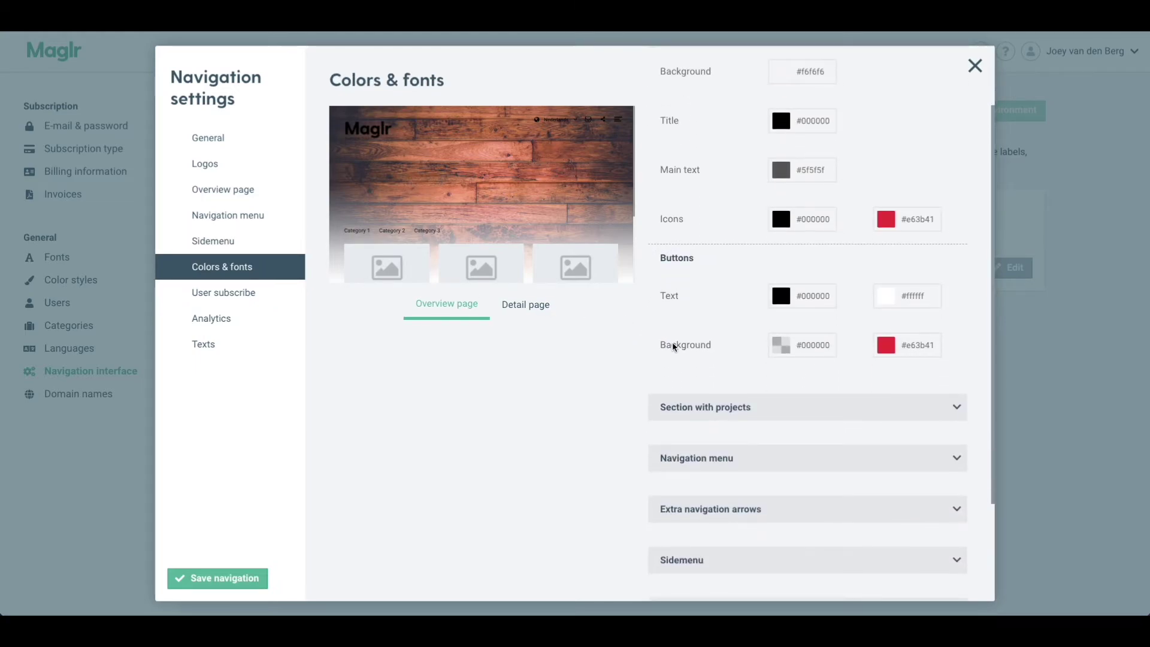
scroll(673, 342, "down", 3)
scroll(673, 346, "up", 2)
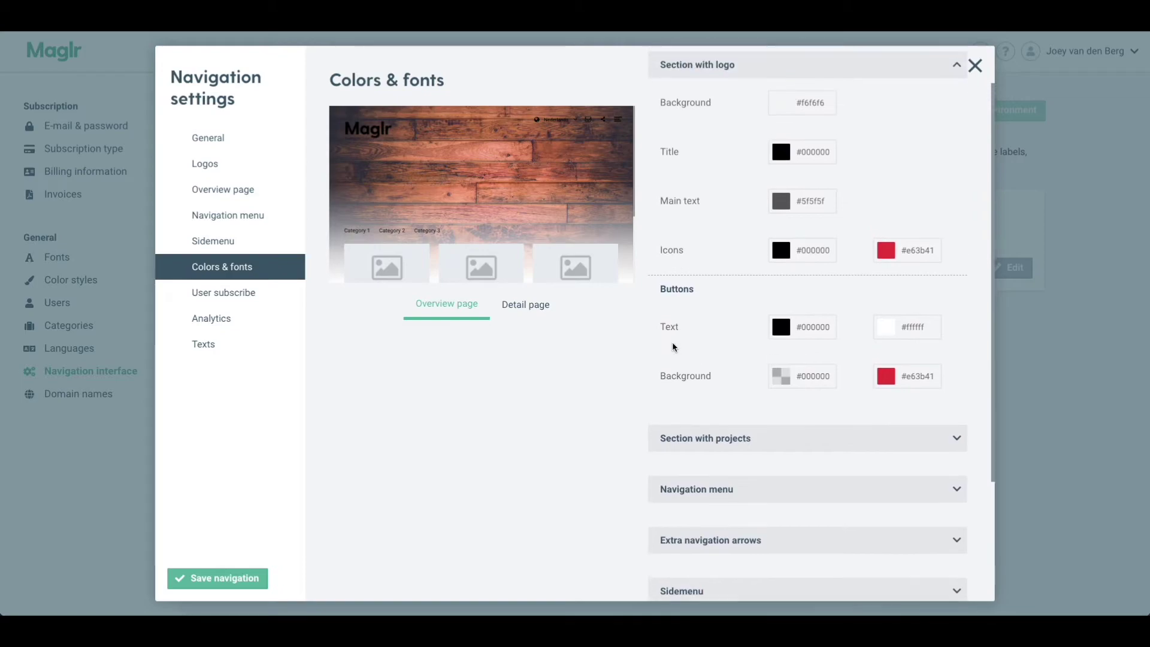
scroll(659, 381, "down", 3)
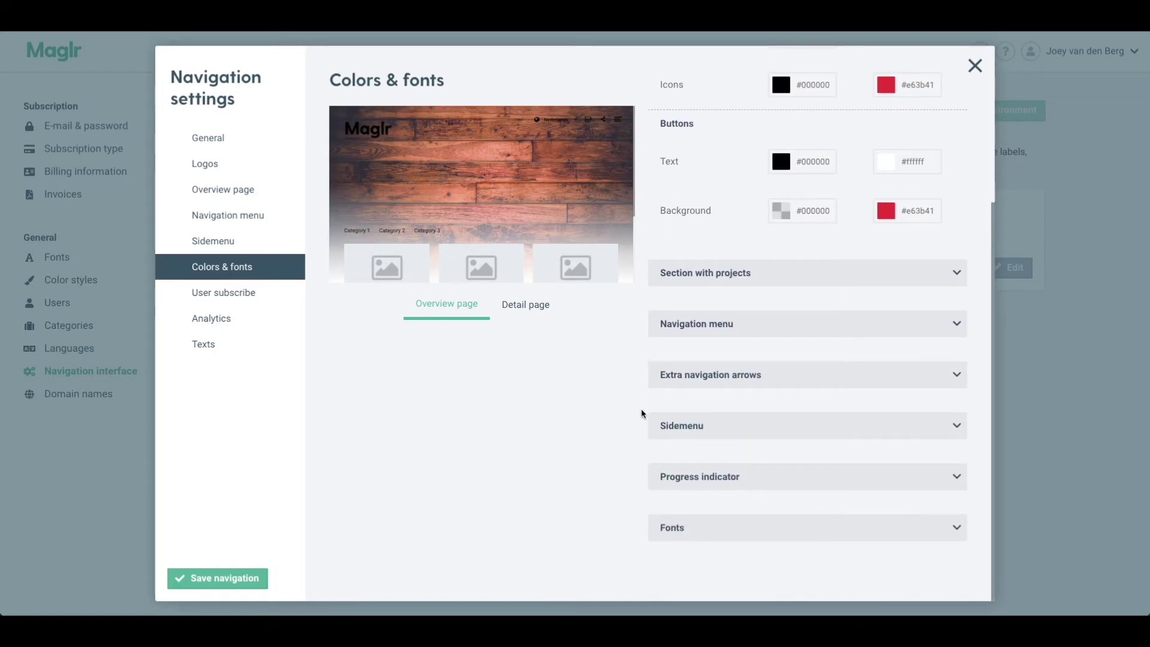
scroll(649, 372, "up", 1)
scroll(639, 336, "up", 1)
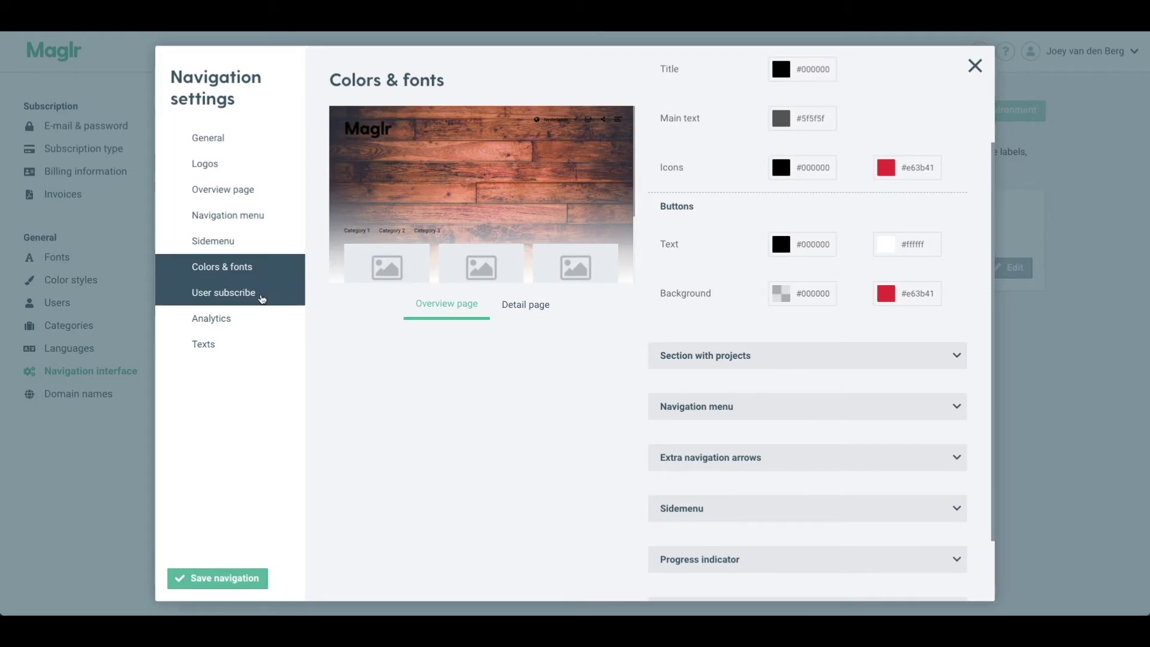
Review the user subscription options and the analytics settings for Google Tag Manager and Maglr dashboard statistics.
left_click(244, 297)
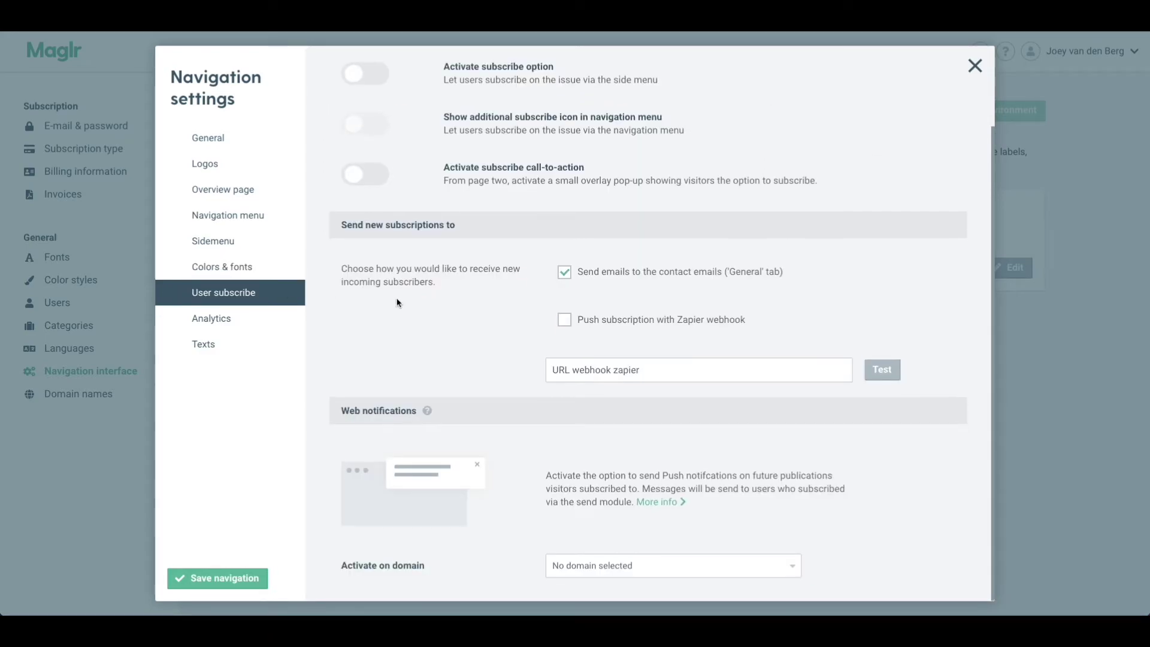
scroll(399, 304, "up", 2)
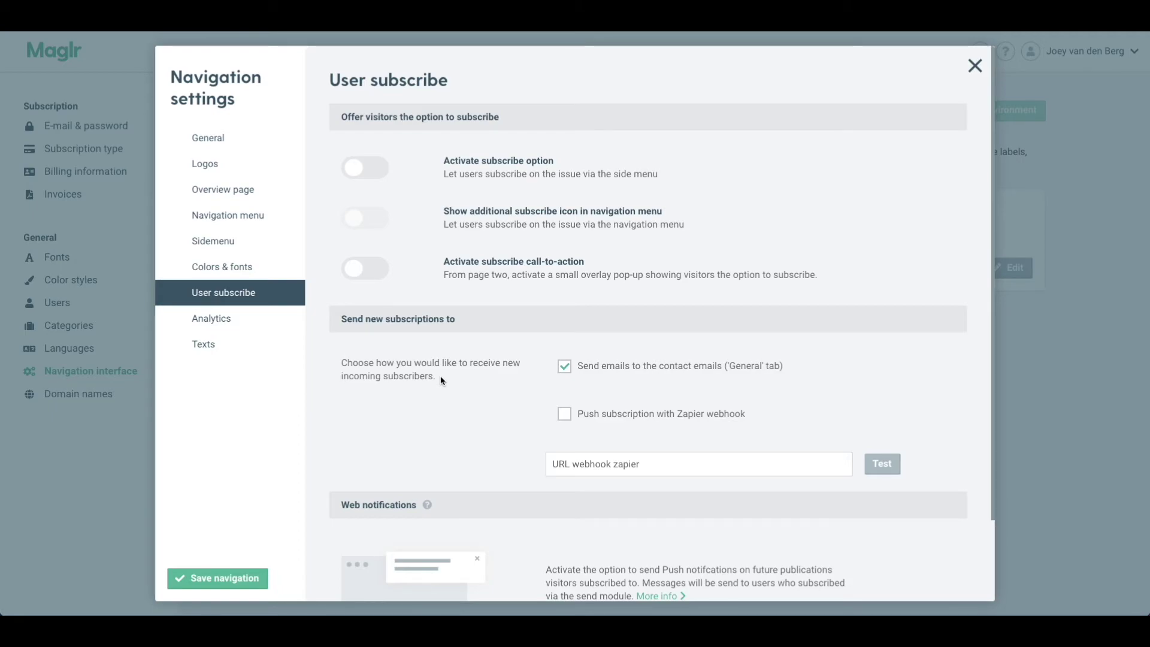
left_click(255, 315)
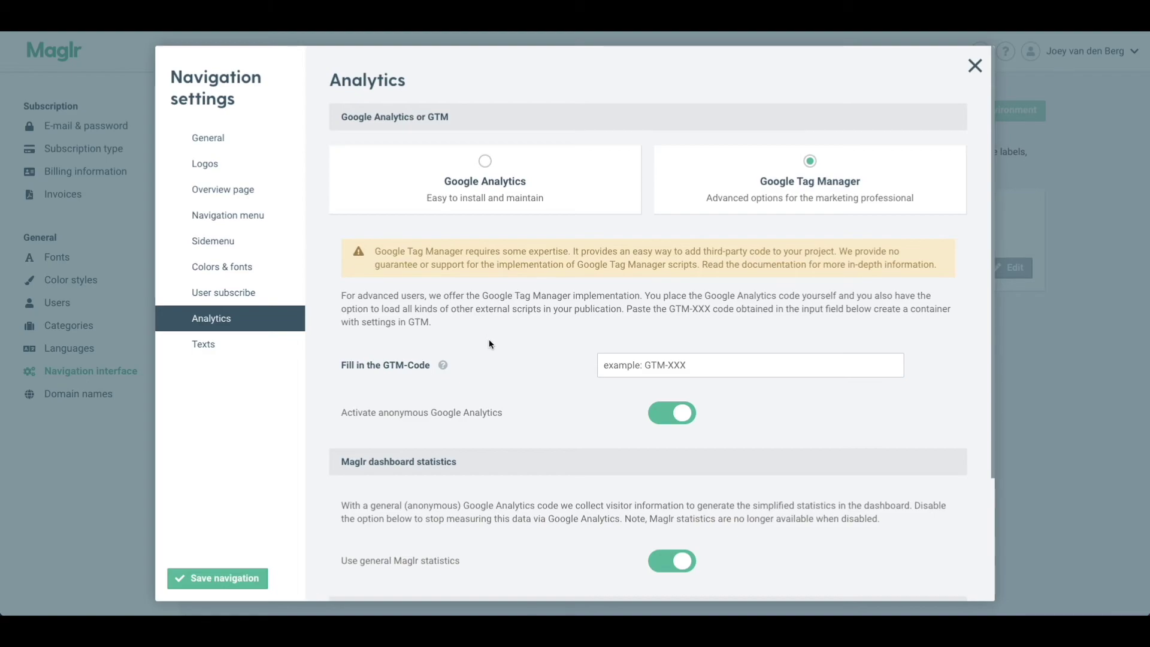
scroll(488, 336, "down", 2)
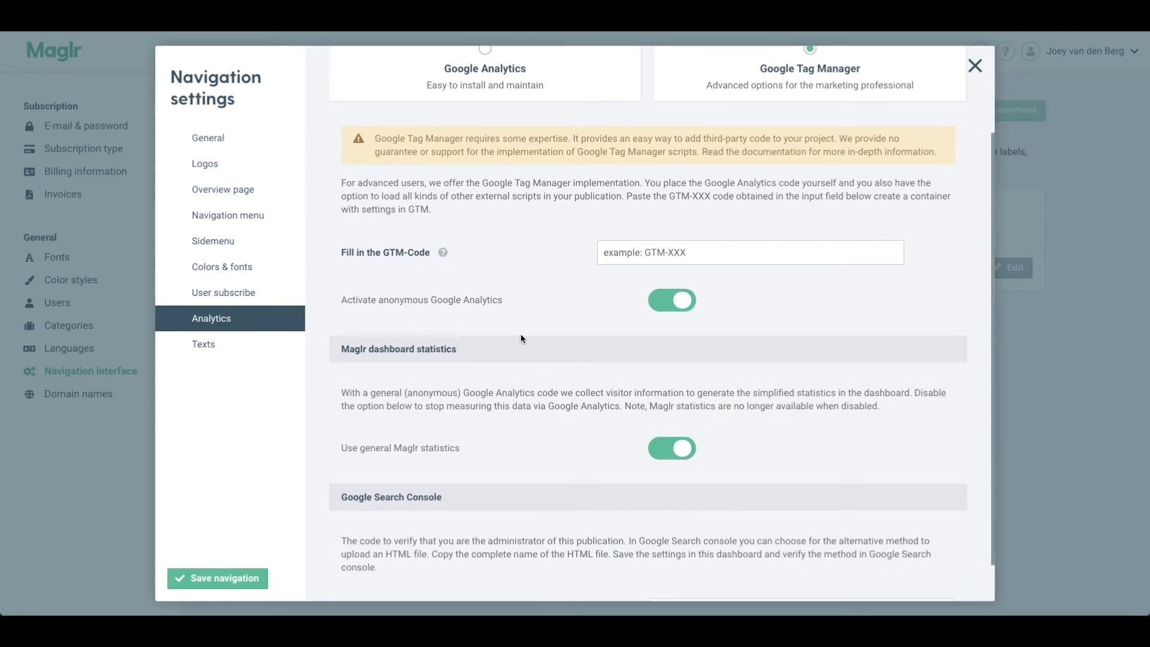
scroll(488, 339, "up", 2)
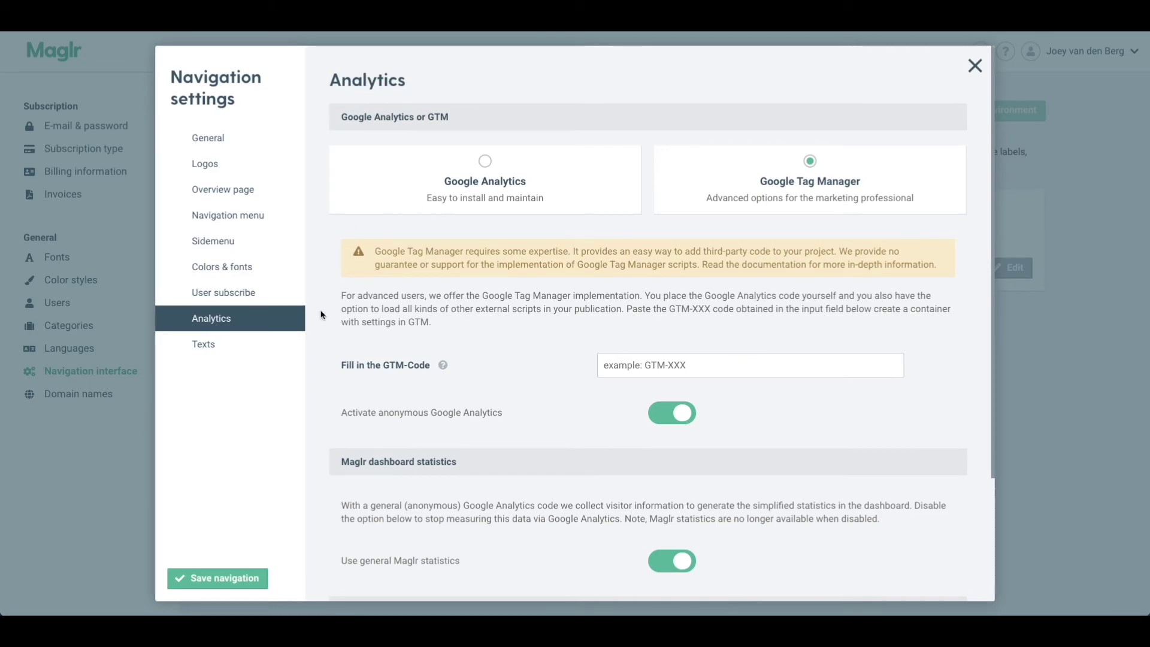
Look through the Dutch texts and translations, expanding the overview page texts and continuing down to PDF download.
left_click(238, 343)
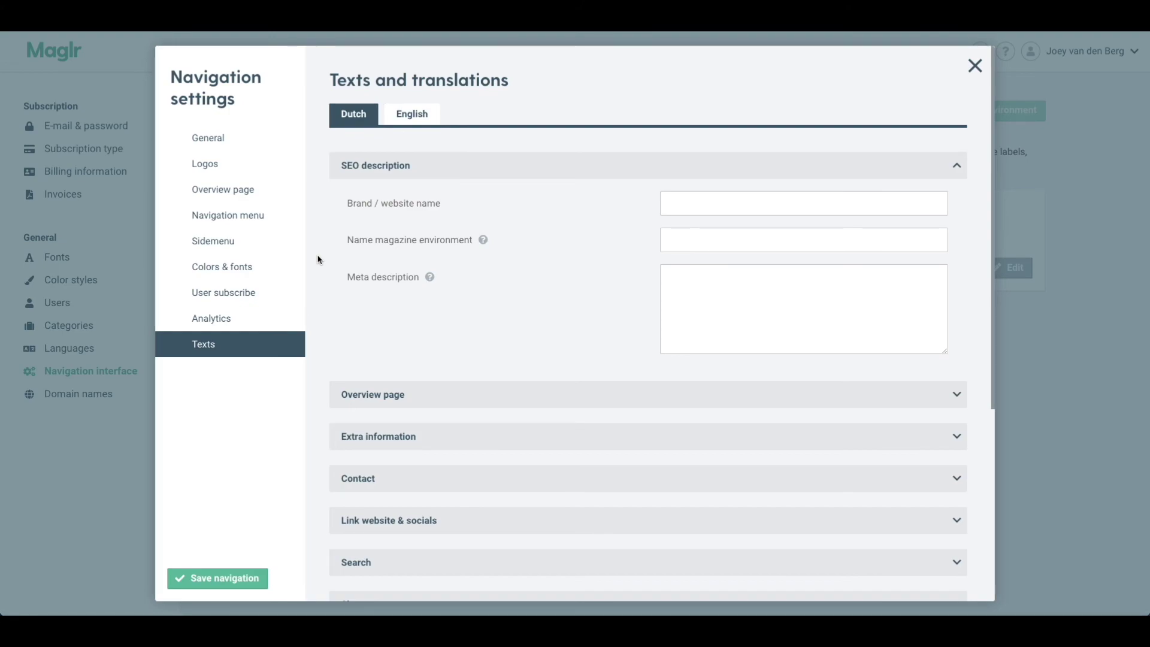
scroll(318, 259, "down", 4)
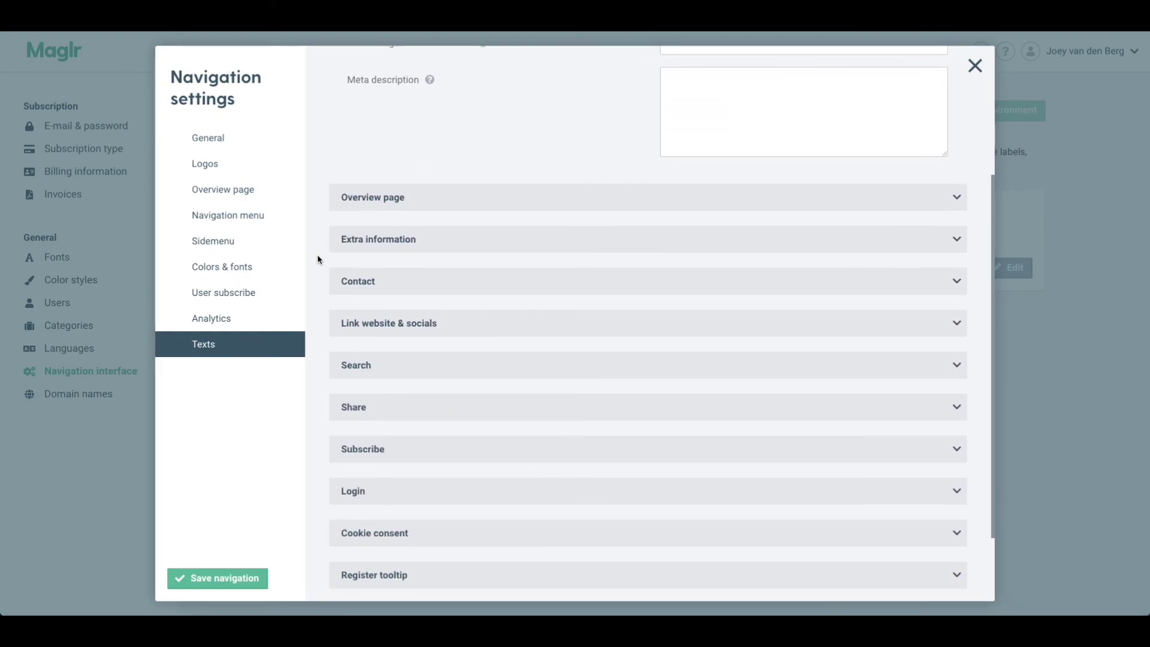
left_click(358, 197)
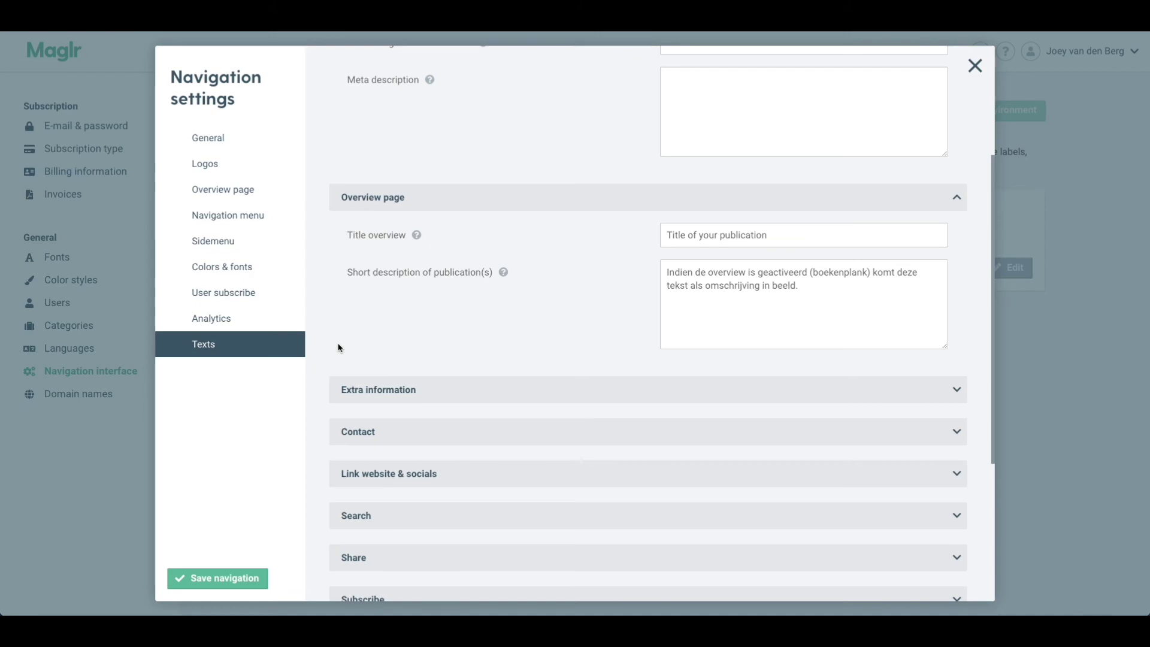
scroll(337, 345, "down", 1)
scroll(331, 300, "down", 2)
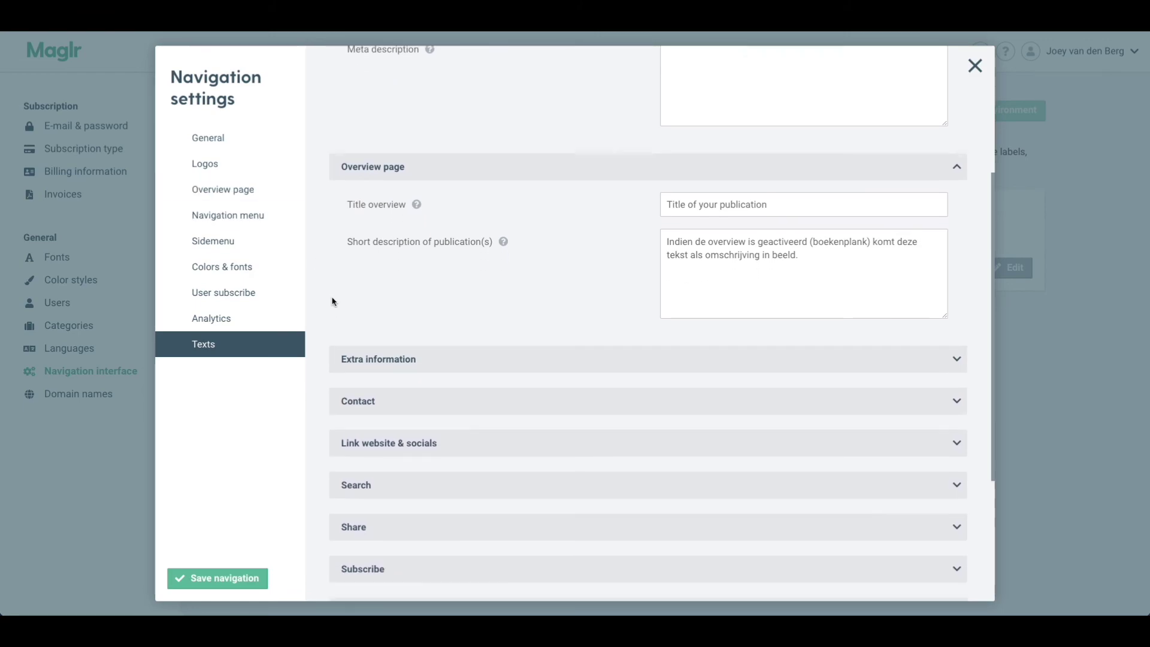
scroll(333, 301, "down", 3)
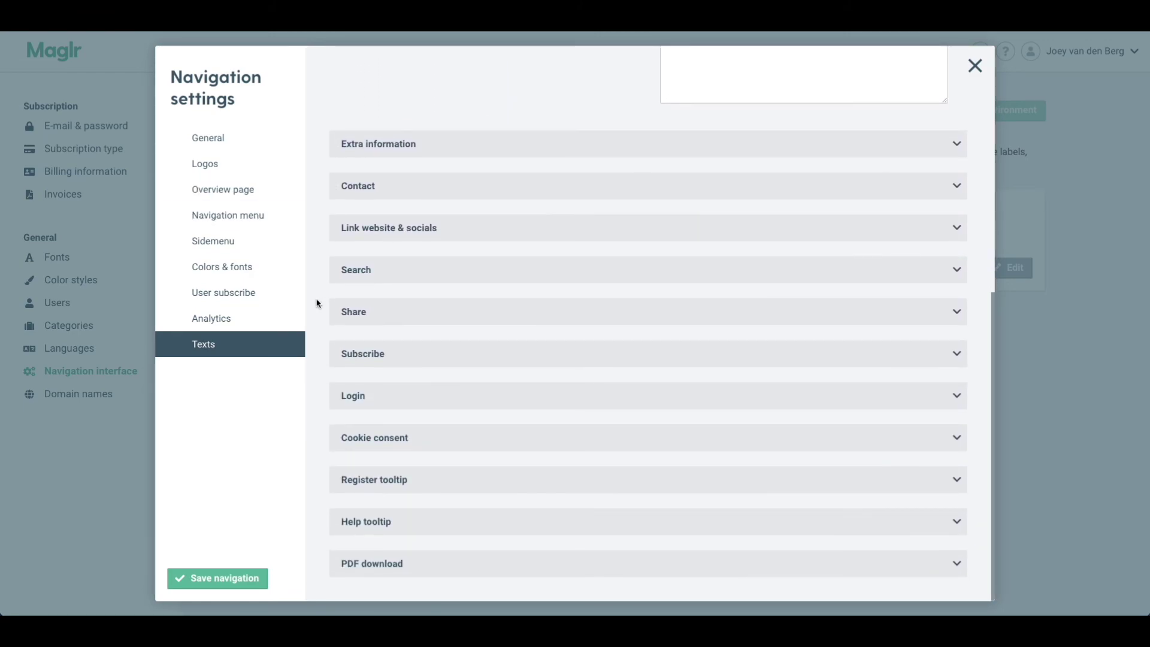